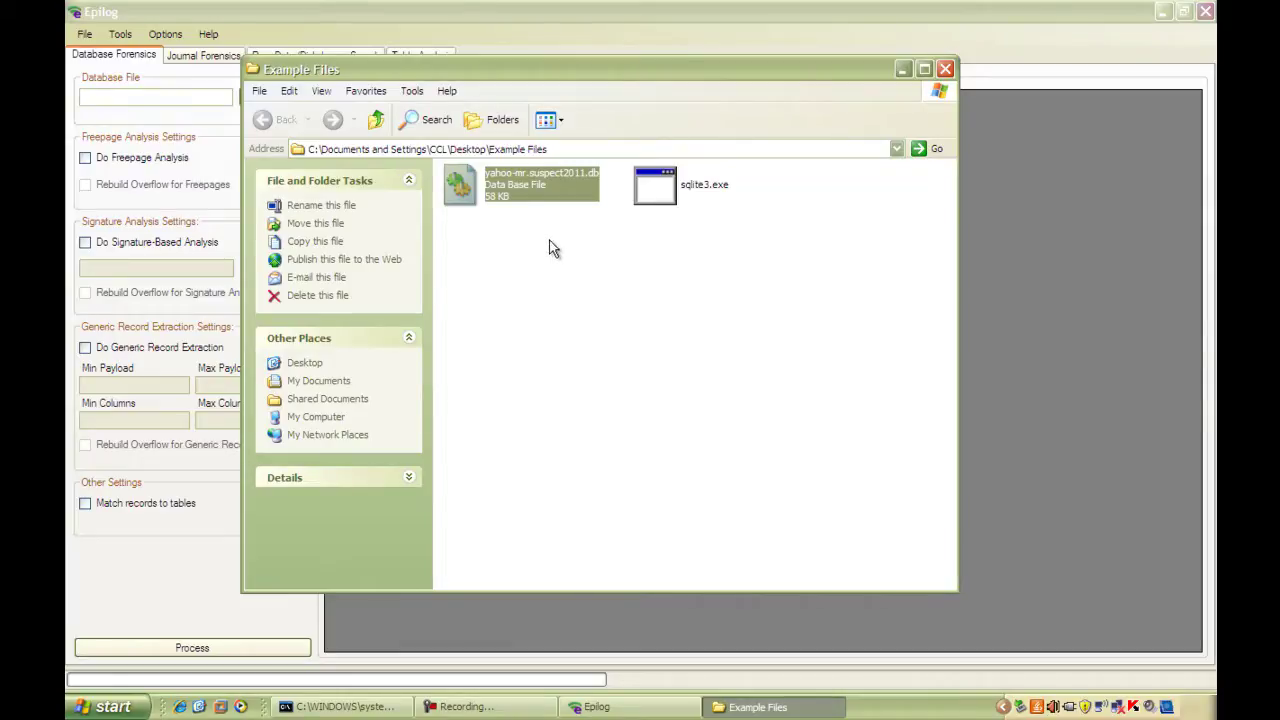
Step: Reopen yahoo-mr.suspect2011.db in sqlite3, list its tables, and query every row of messages
{"action": "left_click", "coordinate": [335, 706]}
{"action": "key", "text": "Up"}
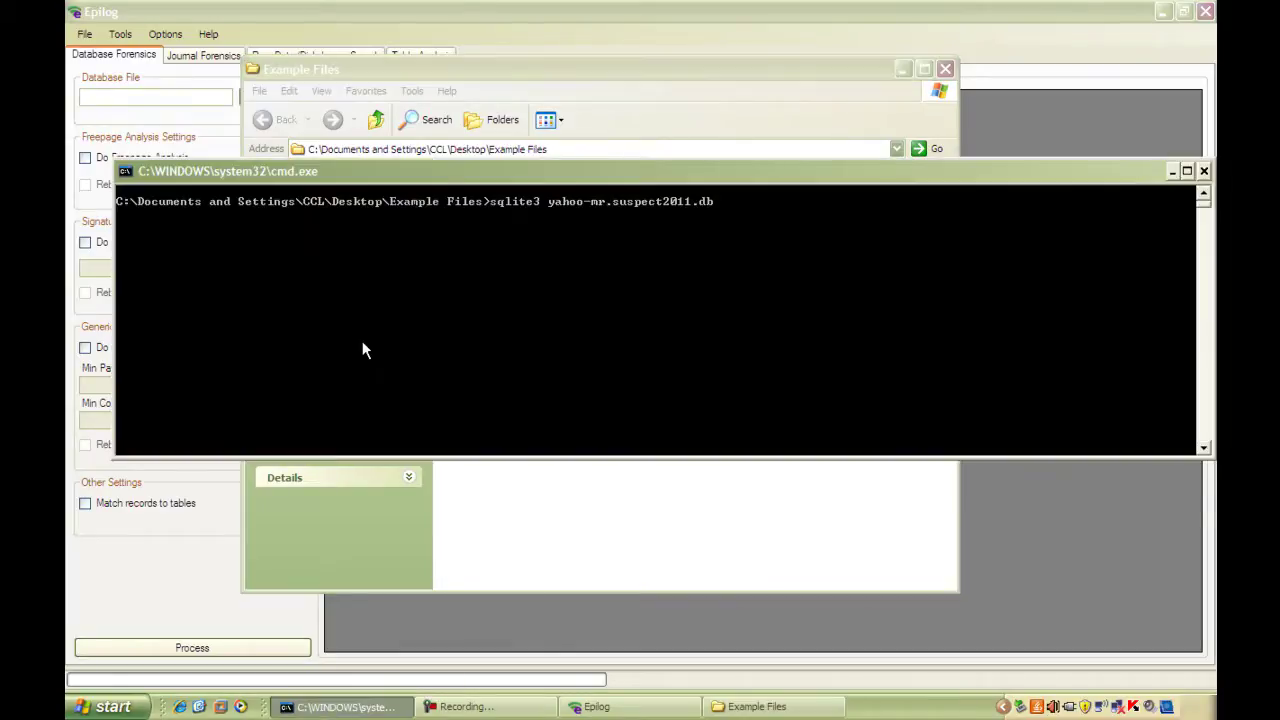
{"action": "key", "text": "Return"}
{"action": "type", "text": ".tables"}
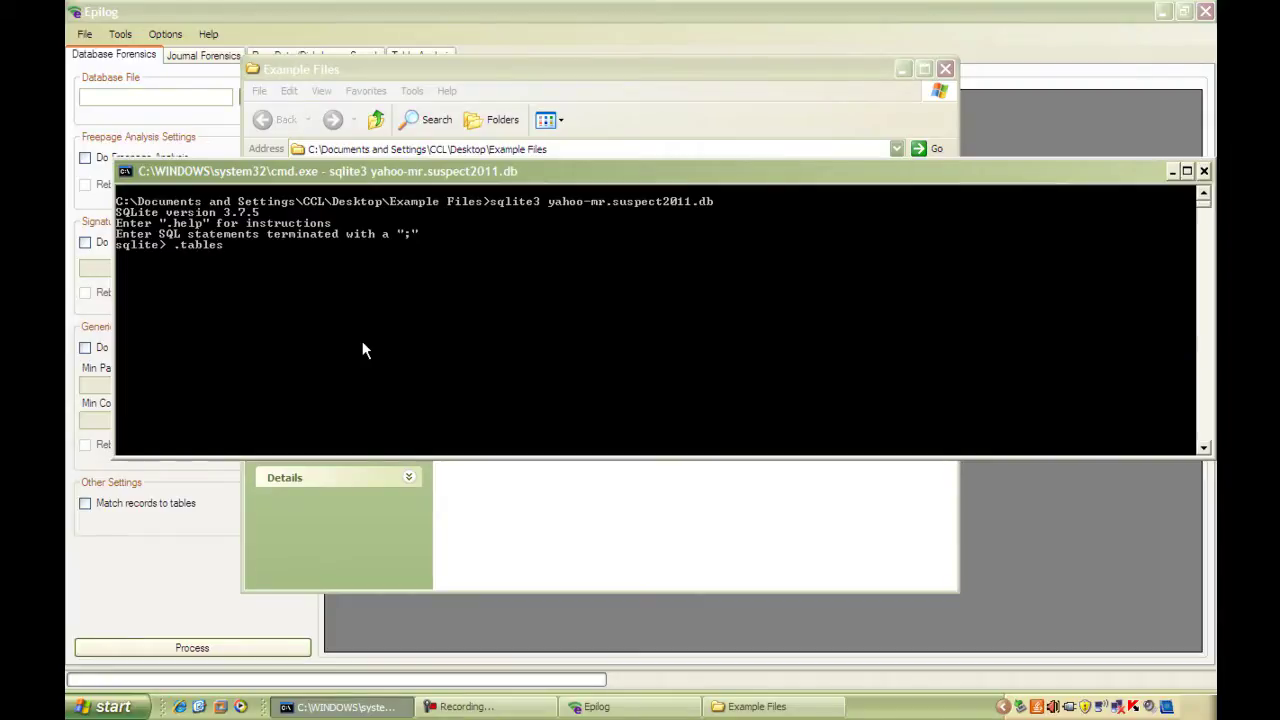
{"action": "key", "text": "Return"}
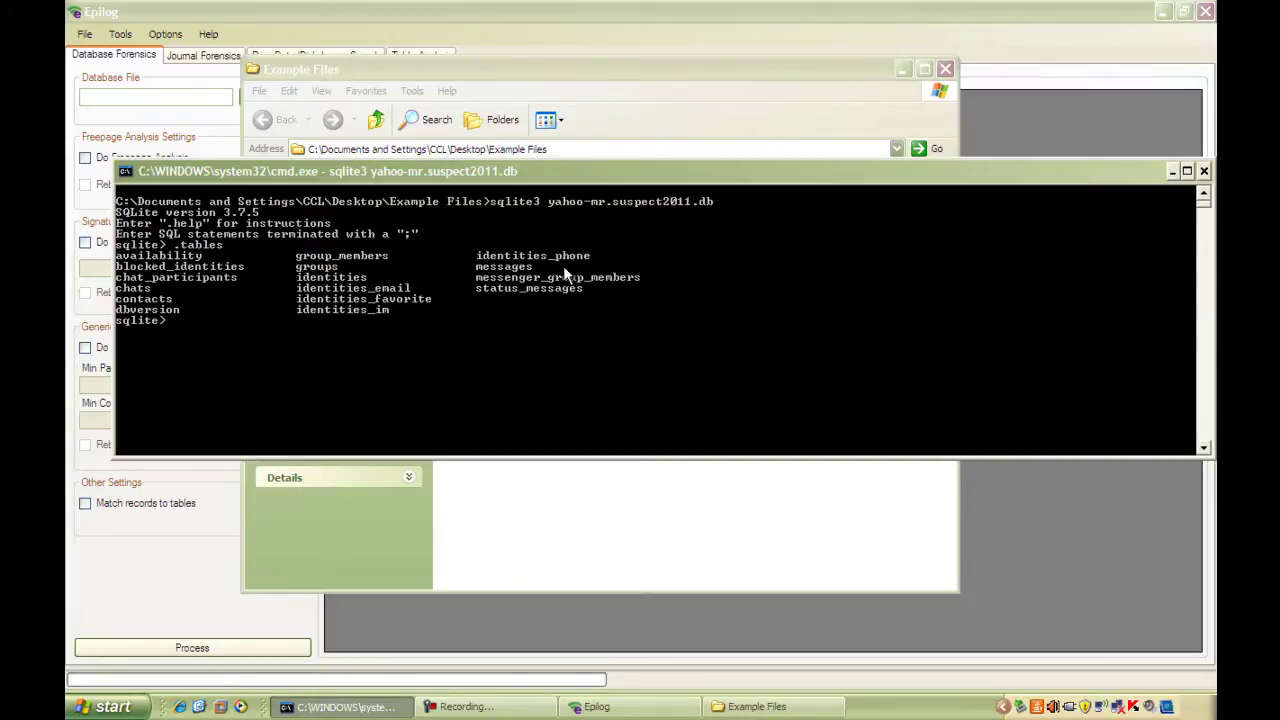
{"action": "type", "text": "SELECT * FROM messages;"}
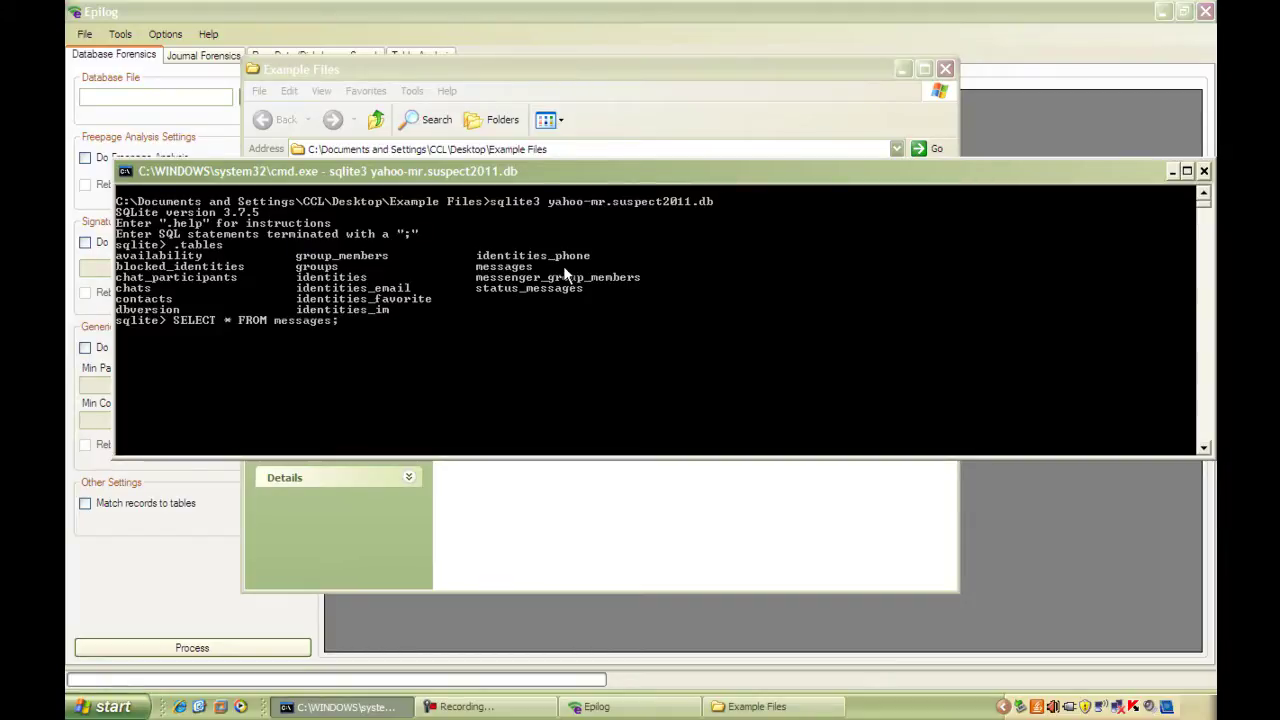
{"action": "key", "text": "Return"}
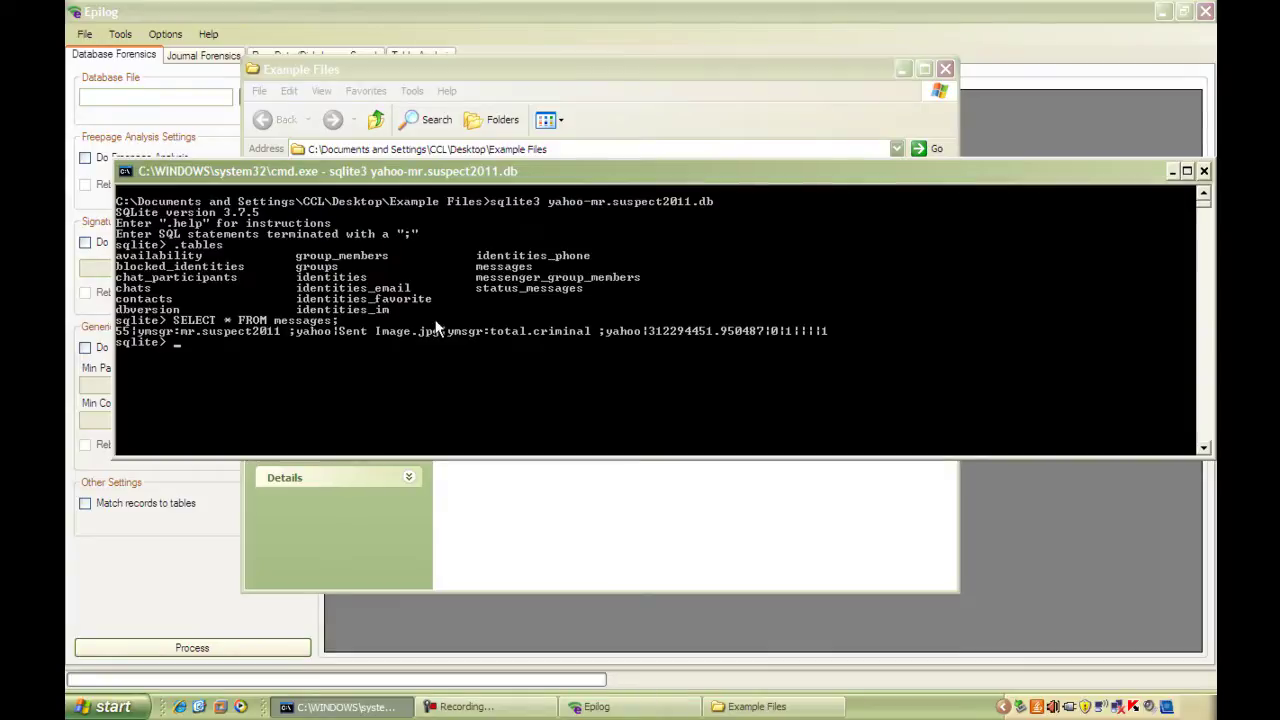
Step: Hide the command window and set Epilog's Database File to yahoo-mr.suspect2011.db
{"action": "left_click", "coordinate": [1173, 171]}
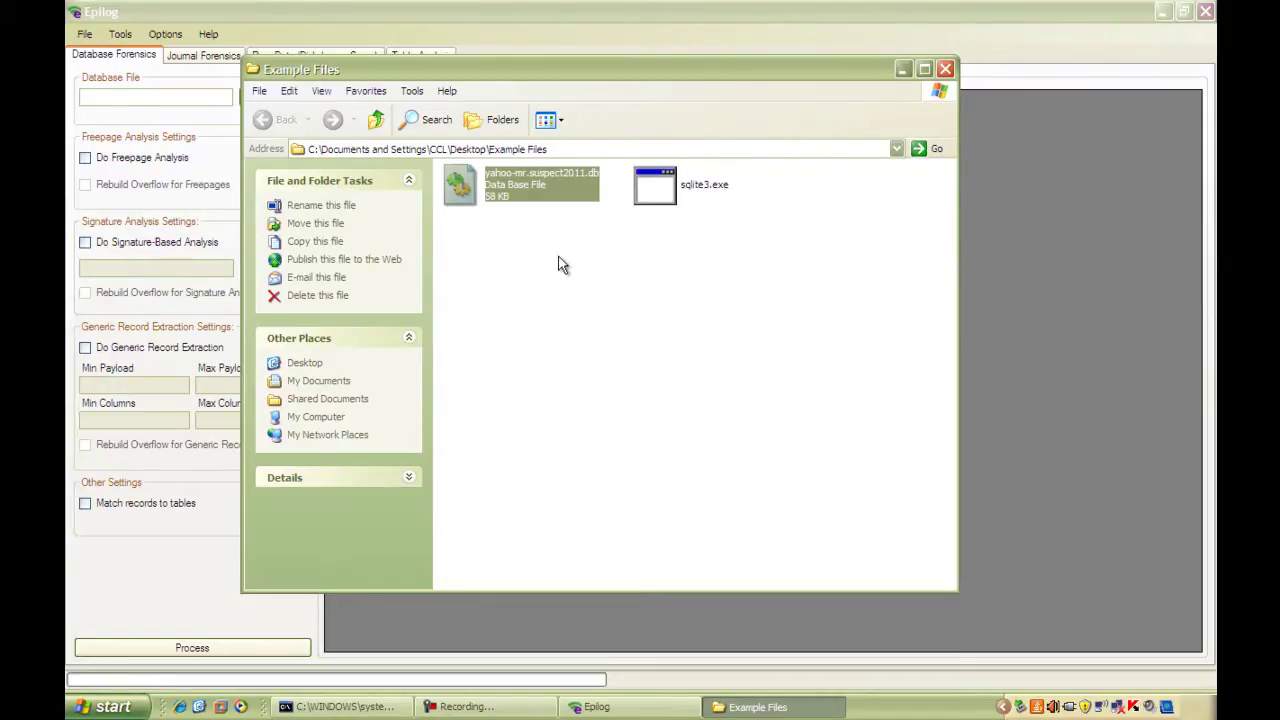
{"action": "left_click", "coordinate": [698, 8]}
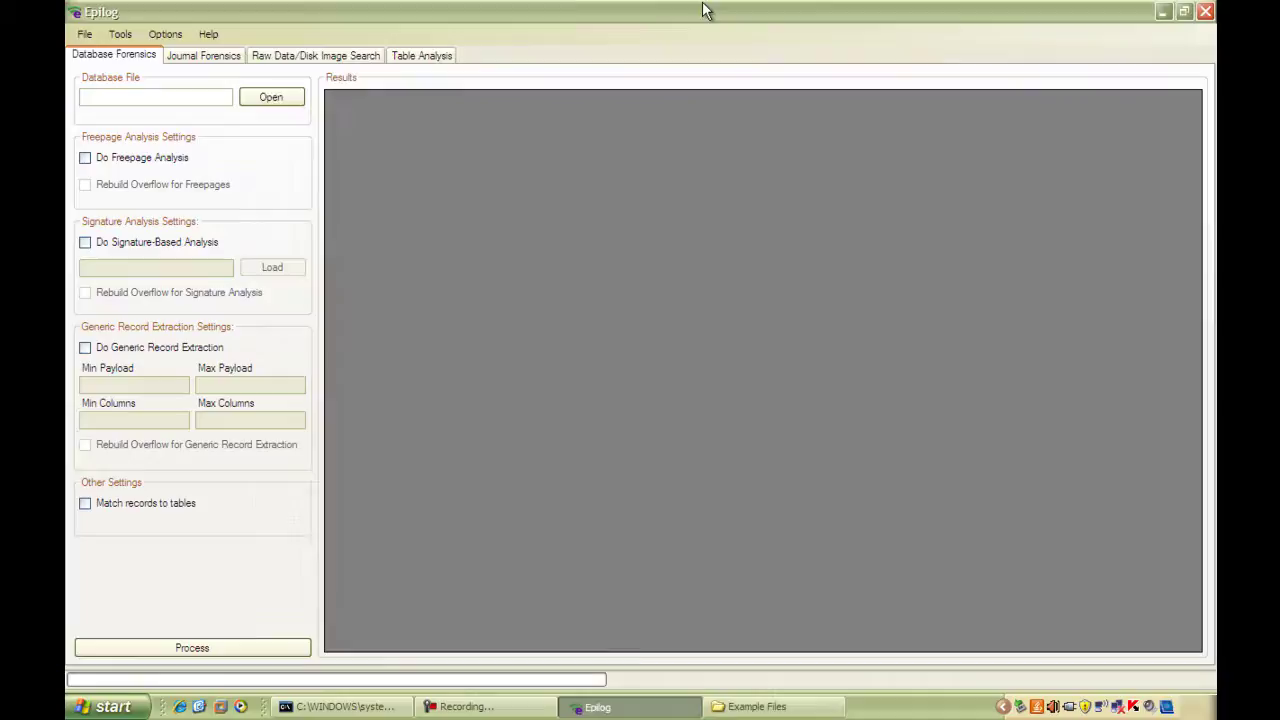
{"action": "left_click", "coordinate": [283, 97]}
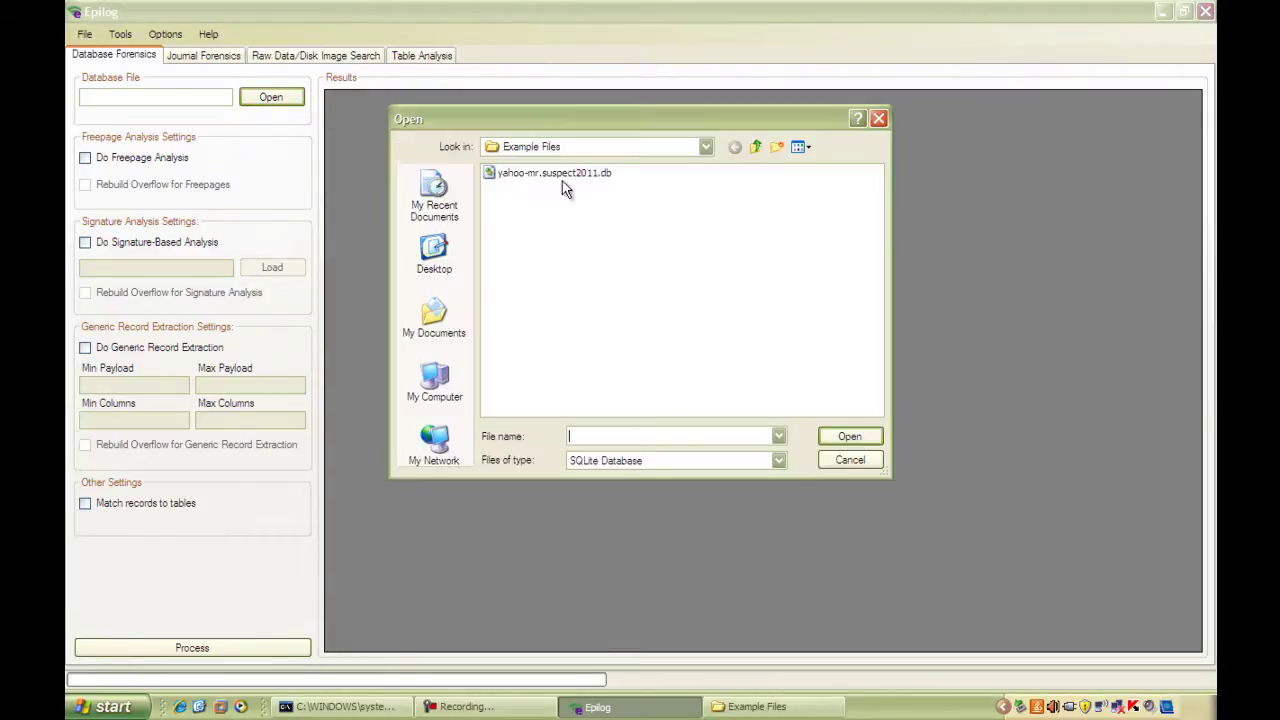
{"action": "double_click", "coordinate": [556, 180]}
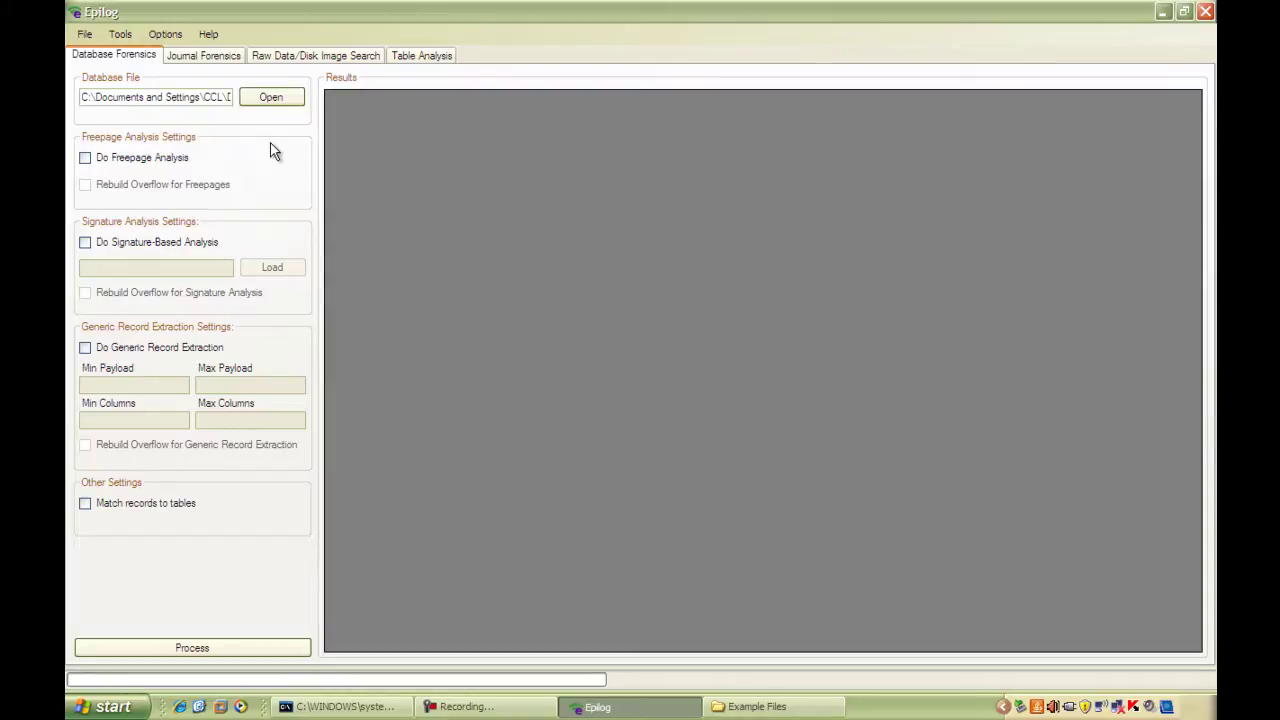
Step: Process with Do Freepage Analysis and Rebuild Overflow for Freepages on, reviewing records from pages 55–57
{"action": "left_click", "coordinate": [168, 160]}
{"action": "left_click", "coordinate": [280, 187]}
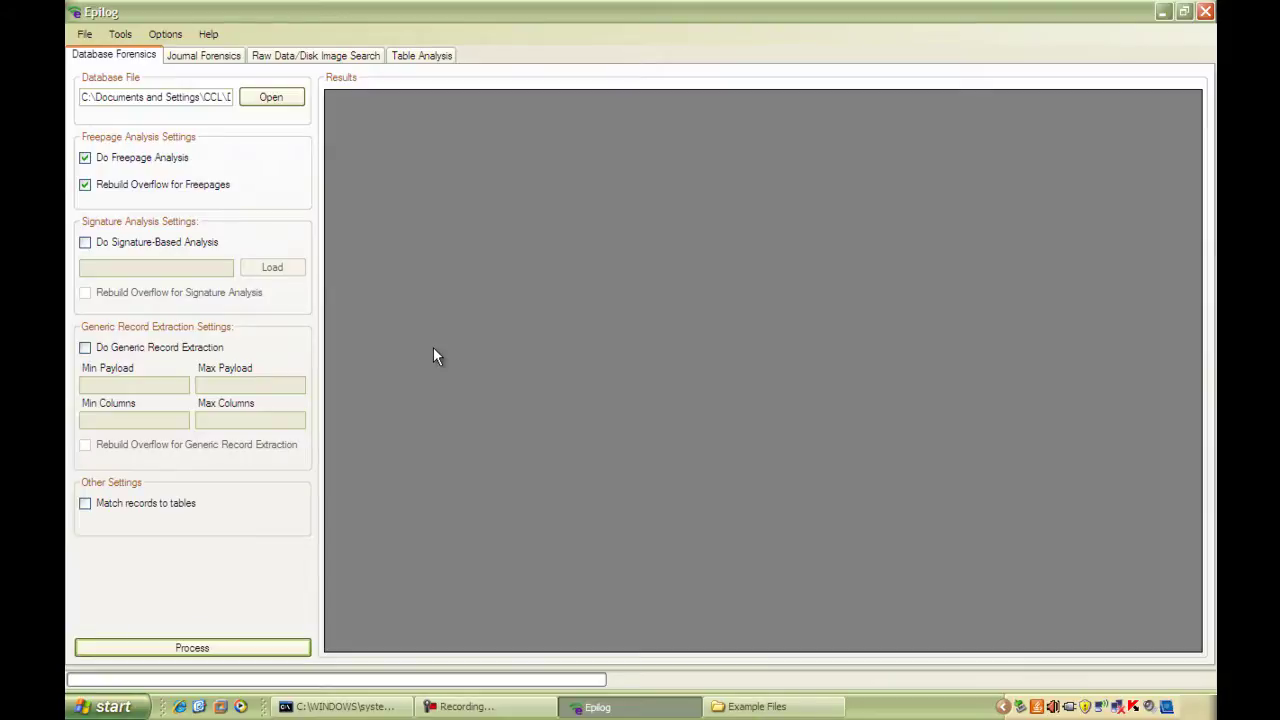
{"action": "left_click", "coordinate": [211, 648]}
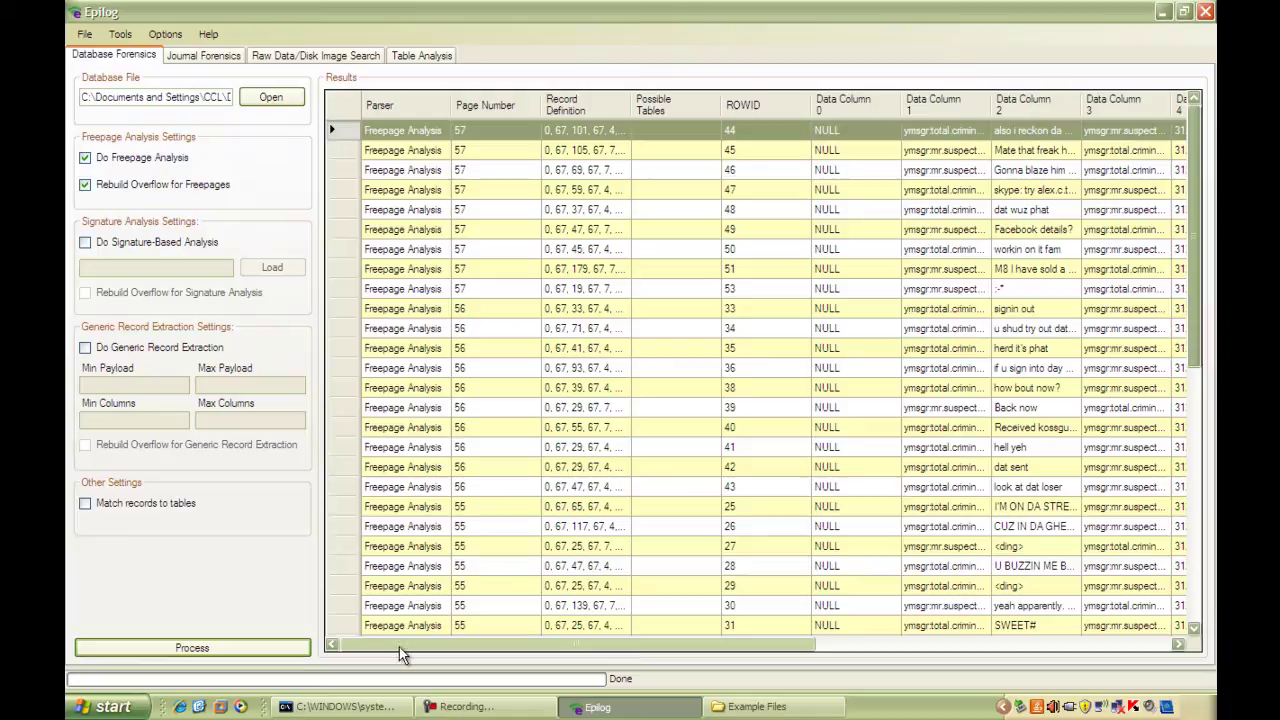
{"action": "left_click_drag", "start_coordinate": [399, 647], "coordinate": [597, 668]}
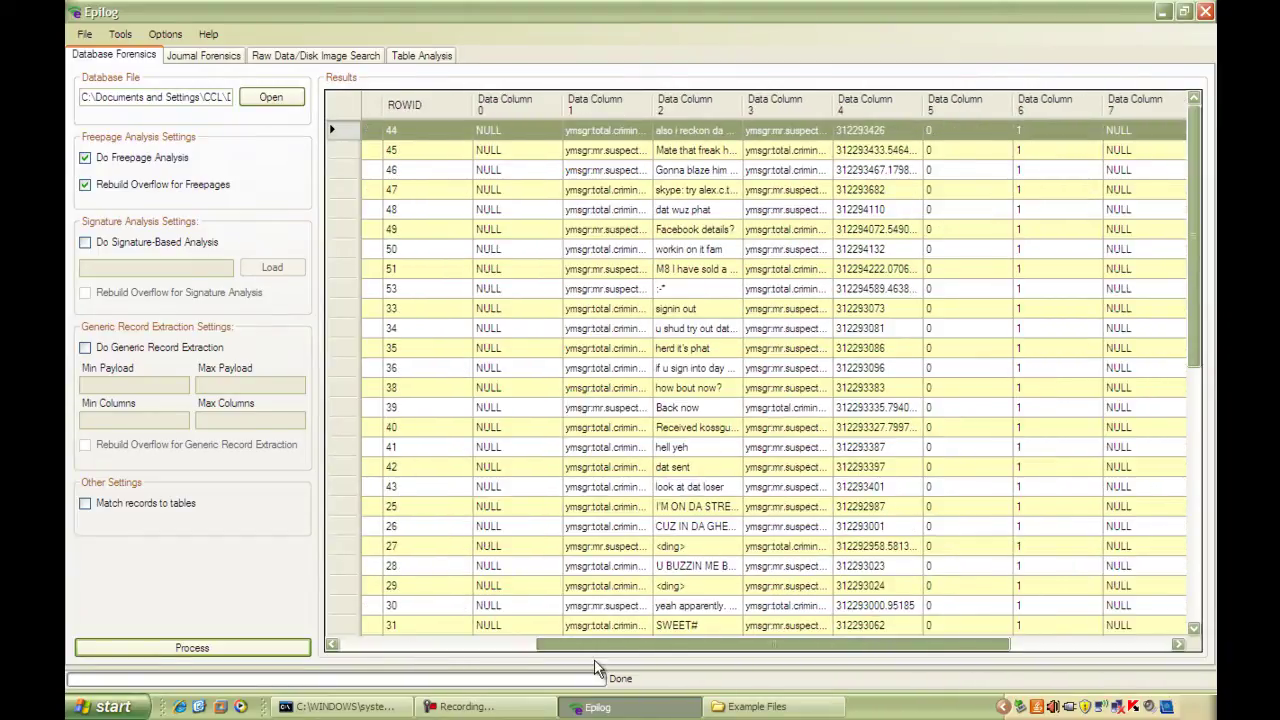
{"action": "left_click_drag", "start_coordinate": [597, 668], "coordinate": [348, 620]}
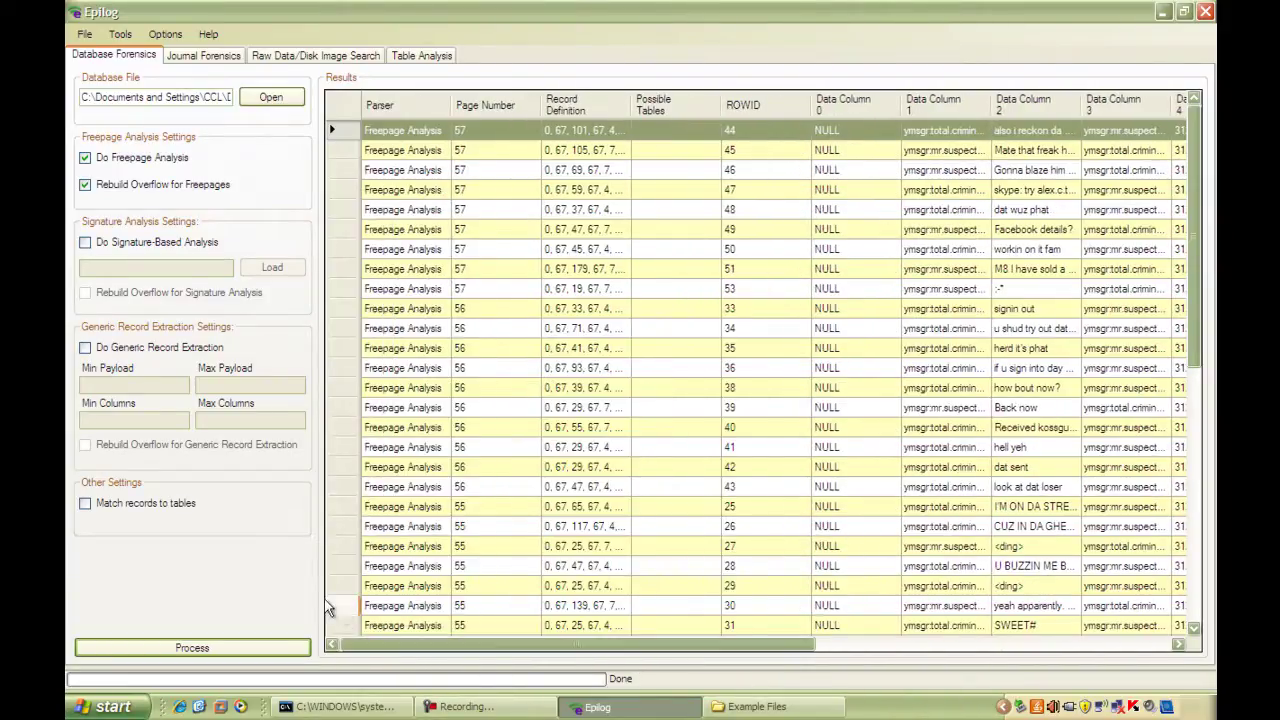
Step: Enable Match records to tables and reprocess to get 84.8–92.0% messages matches
{"action": "left_click", "coordinate": [168, 508]}
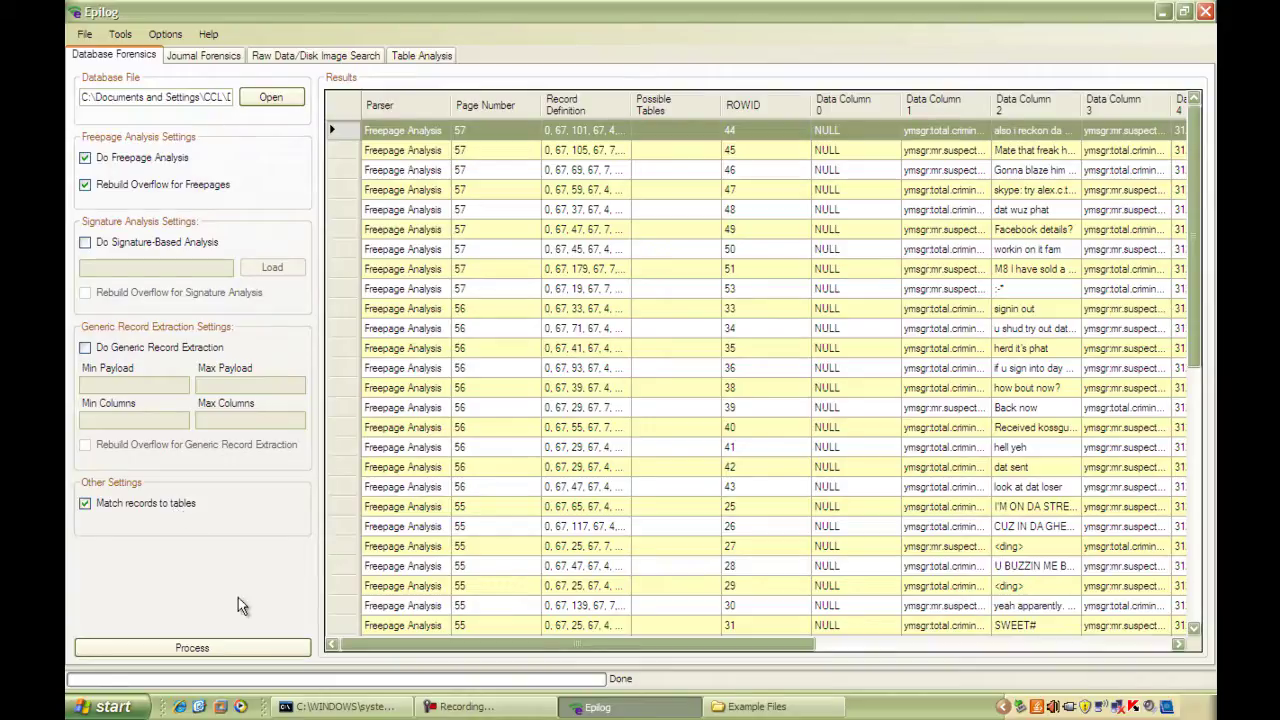
{"action": "left_click", "coordinate": [218, 648]}
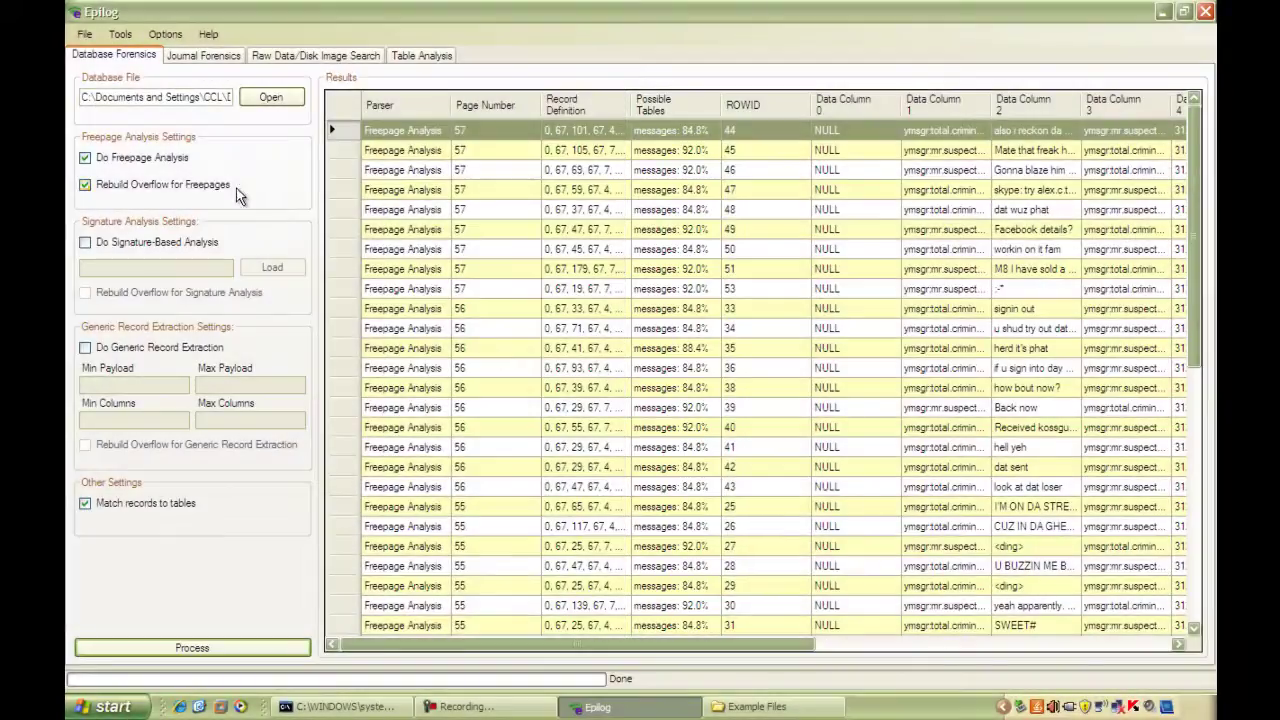
Step: Swap freepage analysis for Do Generic Record Extraction
{"action": "left_click", "coordinate": [150, 160]}
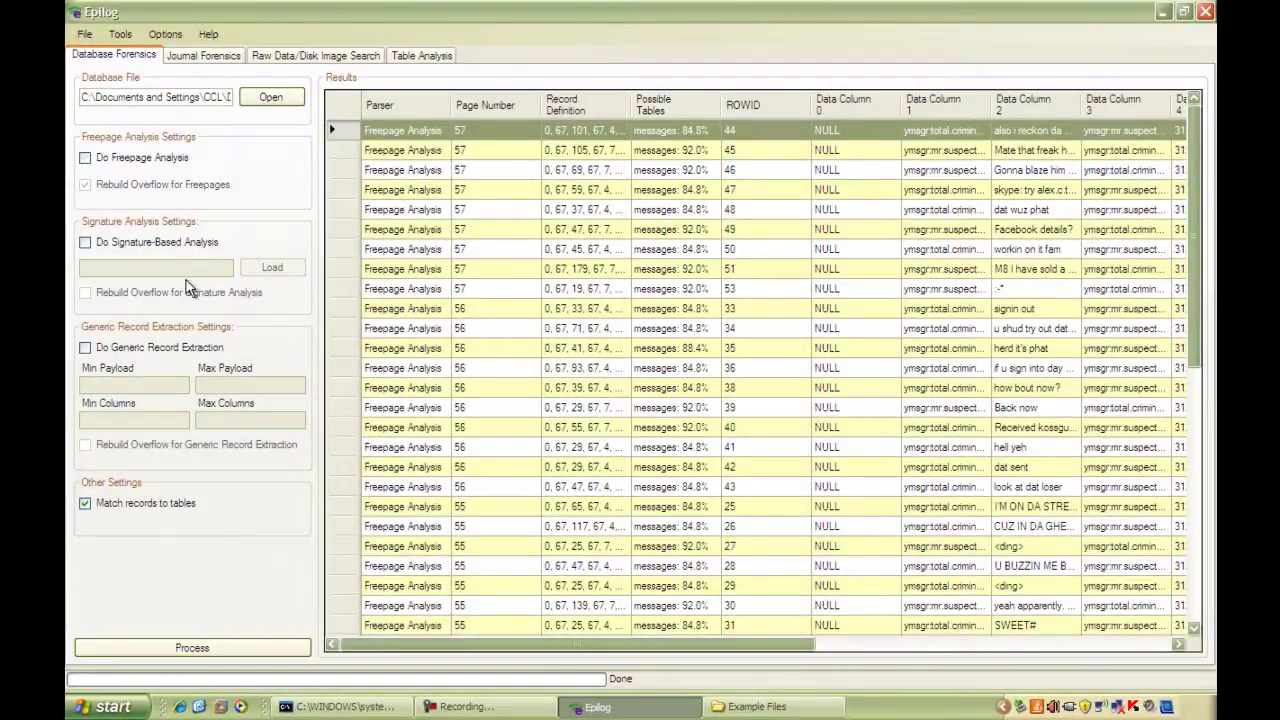
{"action": "left_click", "coordinate": [176, 349]}
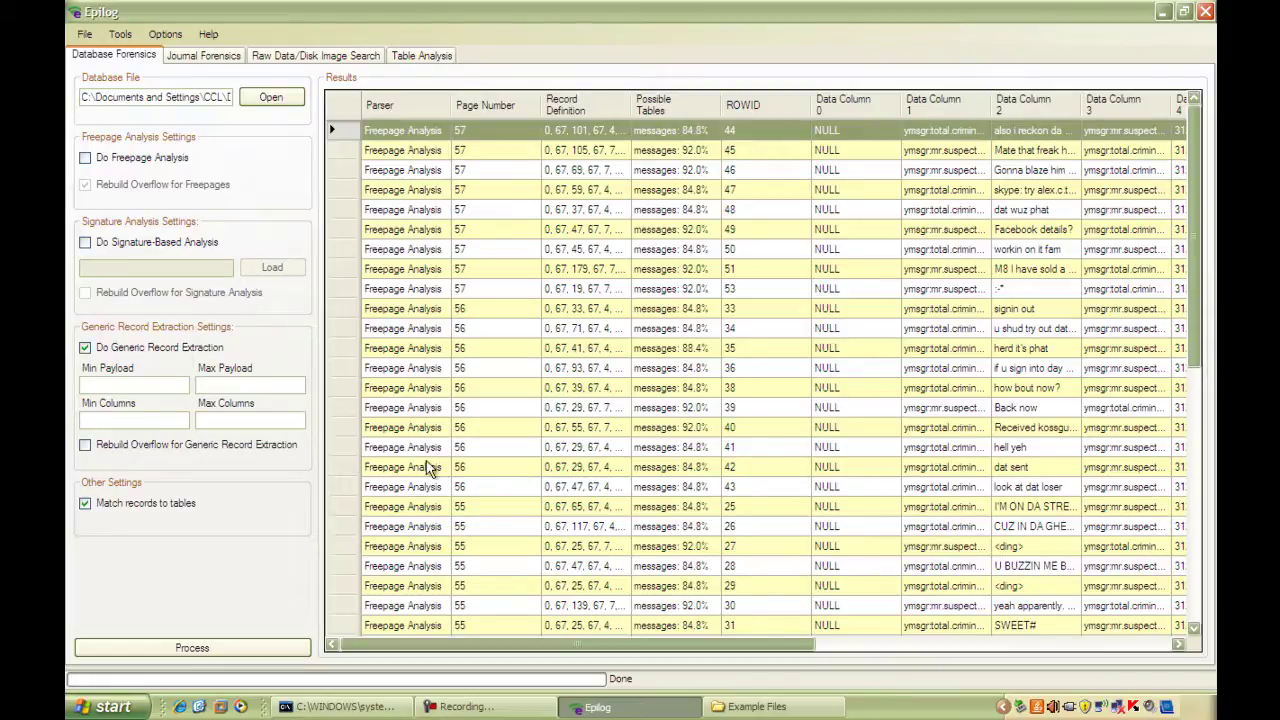
{"action": "left_click_drag", "start_coordinate": [520, 645], "coordinate": [971, 663]}
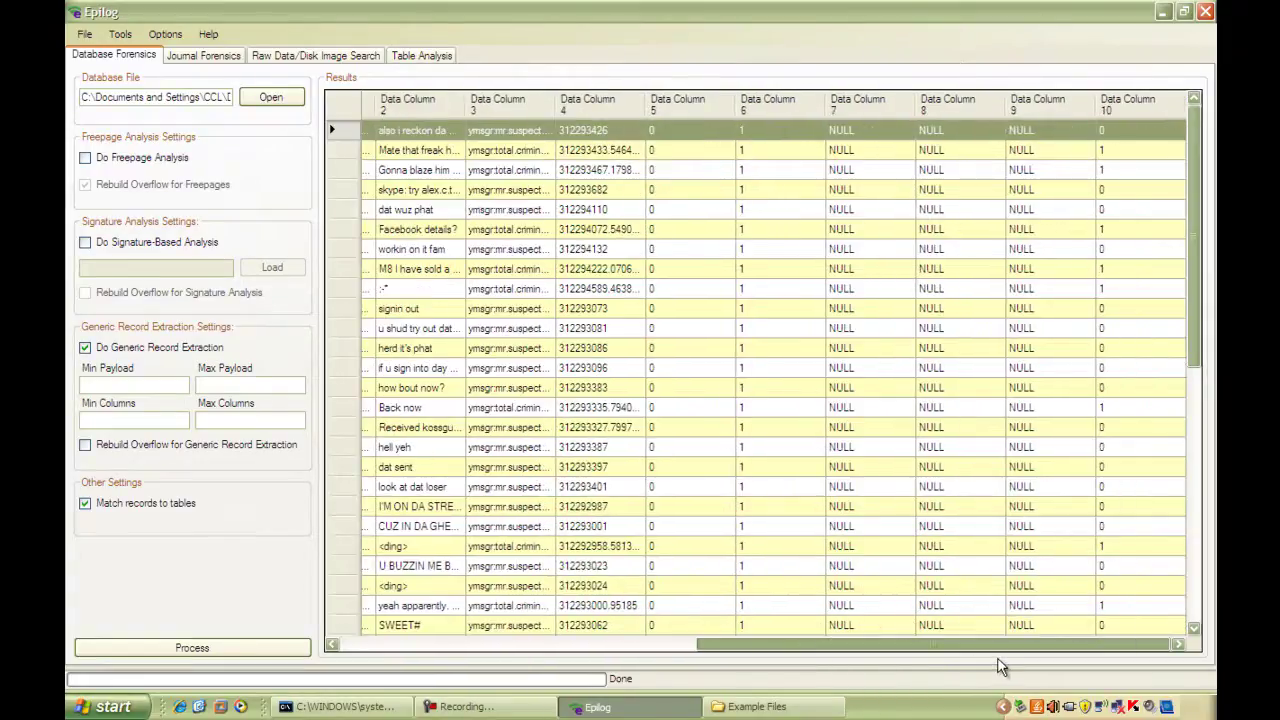
{"action": "left_click_drag", "start_coordinate": [800, 645], "coordinate": [425, 605]}
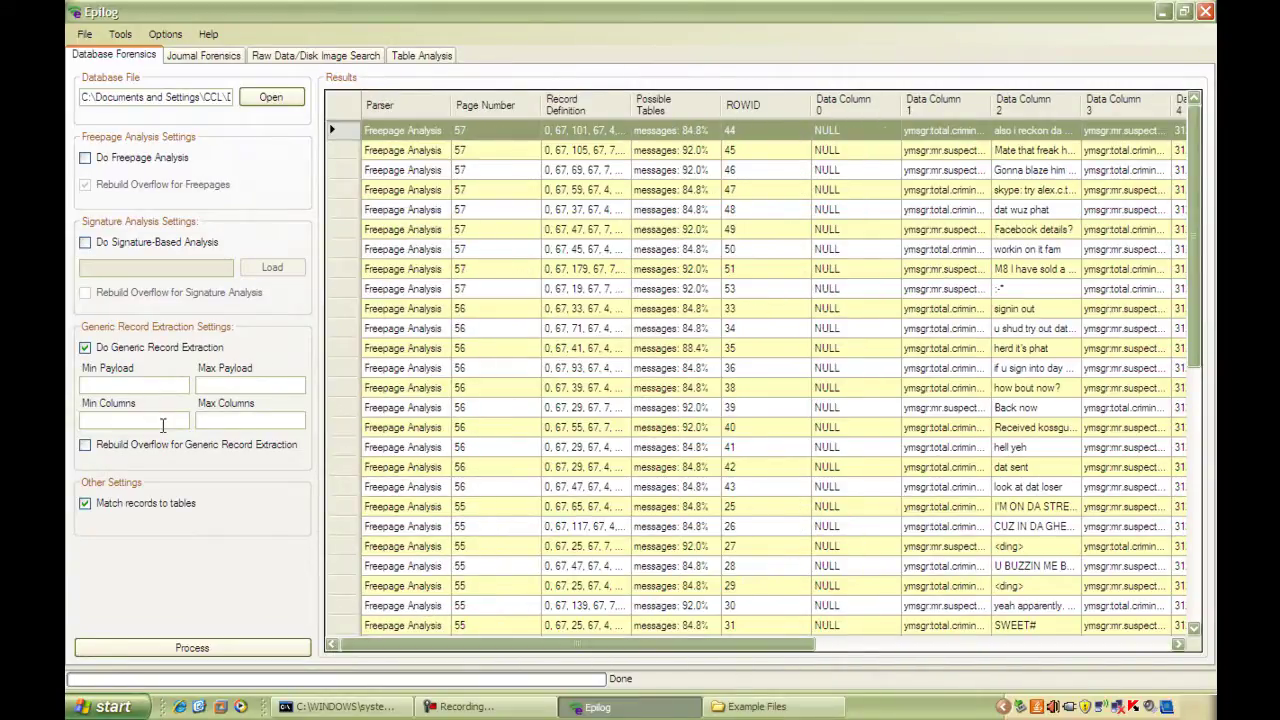
Step: Set generic extraction to 11 min and 11 max columns with a 10–1024 payload range
{"action": "left_click", "coordinate": [160, 427]}
{"action": "type", "text": "11"}
{"action": "left_click", "coordinate": [214, 421]}
{"action": "type", "text": "11"}
{"action": "left_click", "coordinate": [154, 384]}
{"action": "type", "text": "10"}
{"action": "type", "text": "1024"}
Step: Process generic extraction and review the four Generic Records rows, e.g. 'Sent Image.jpg'
{"action": "left_click", "coordinate": [176, 647]}
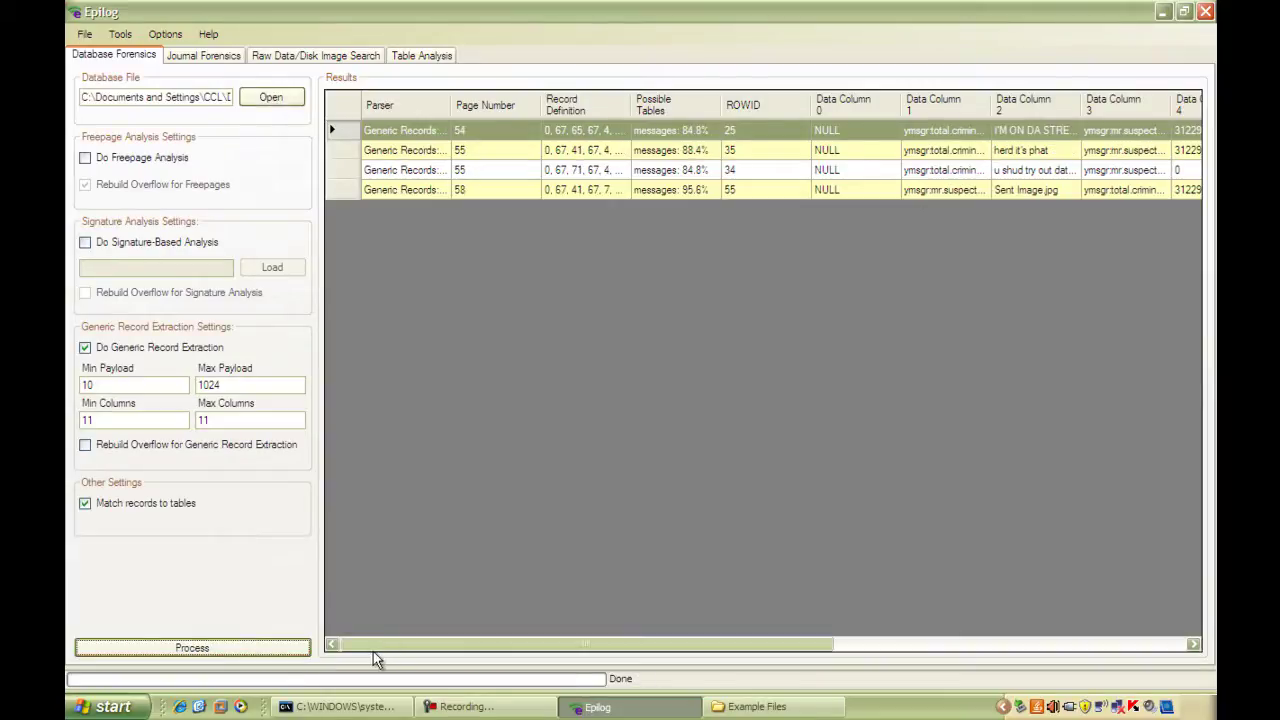
{"action": "left_click_drag", "start_coordinate": [376, 646], "coordinate": [605, 648]}
{"action": "left_click_drag", "start_coordinate": [731, 666], "coordinate": [373, 640]}
{"action": "left_click", "coordinate": [148, 354]}
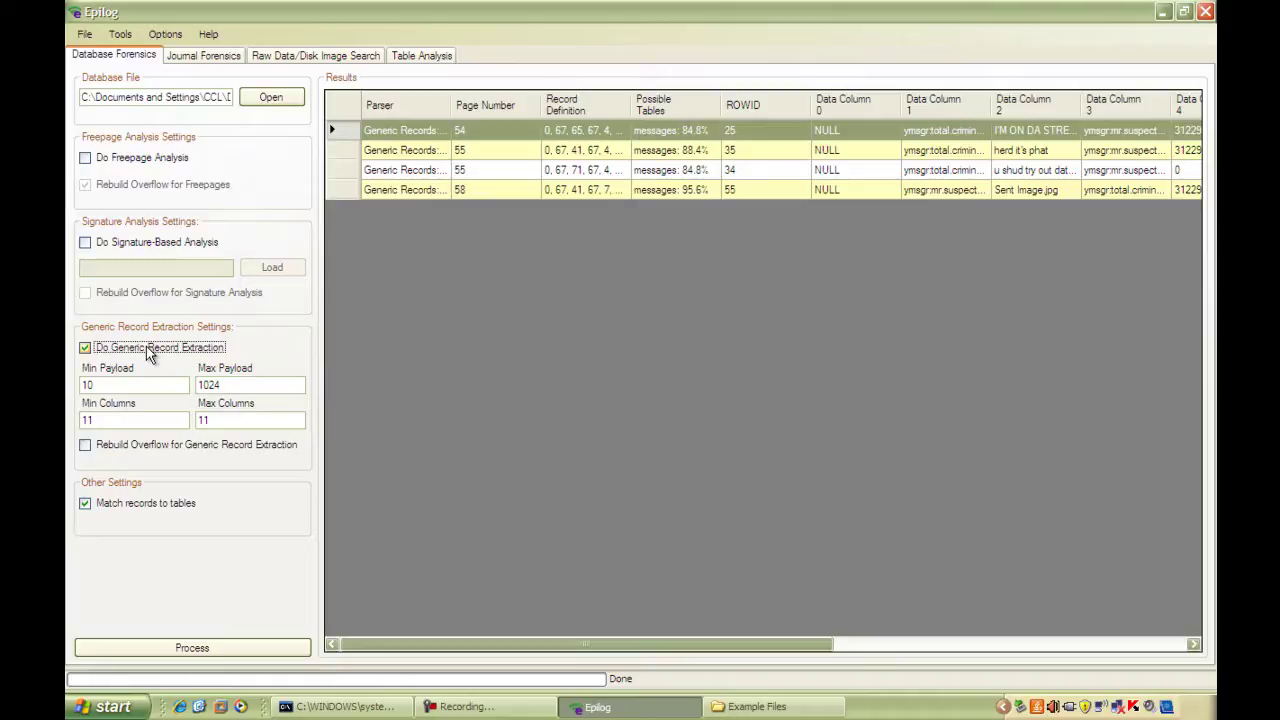
Step: Replace generic extraction with signature-based analysis and load Desktop\Signatures\iPhone_sig.xml
{"action": "left_click", "coordinate": [148, 350]}
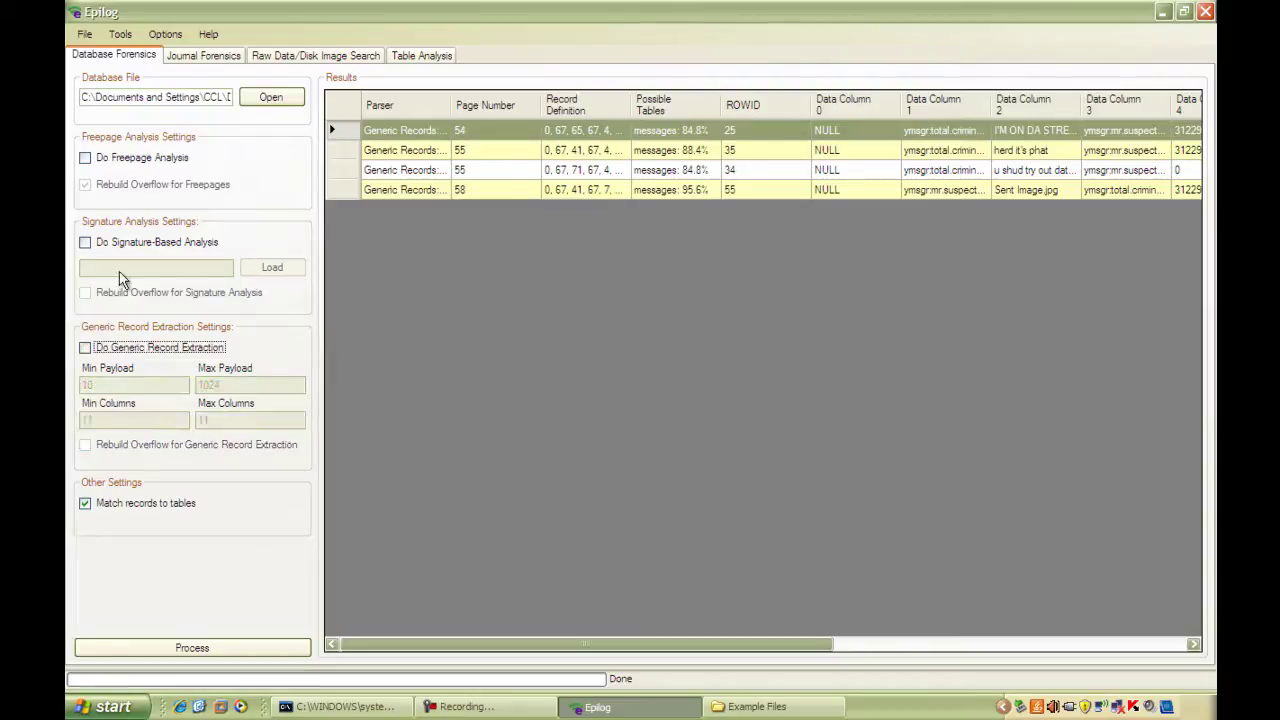
{"action": "left_click", "coordinate": [121, 242]}
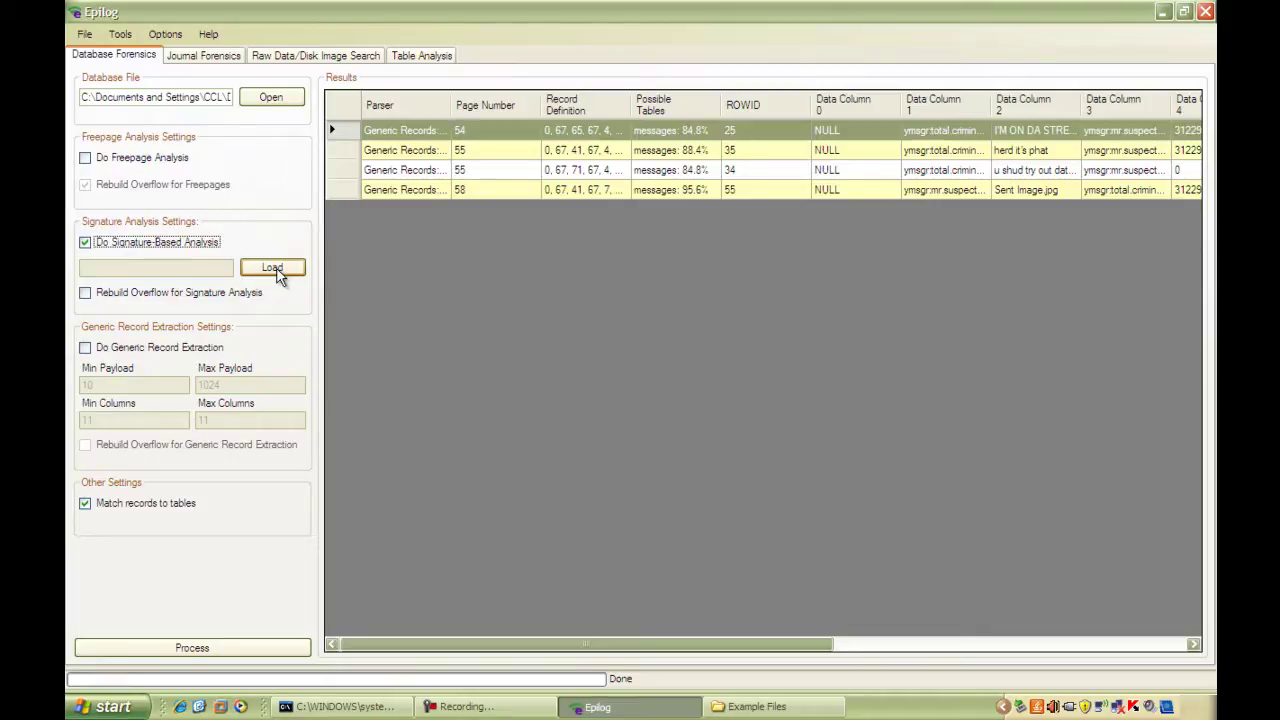
{"action": "left_click", "coordinate": [279, 277]}
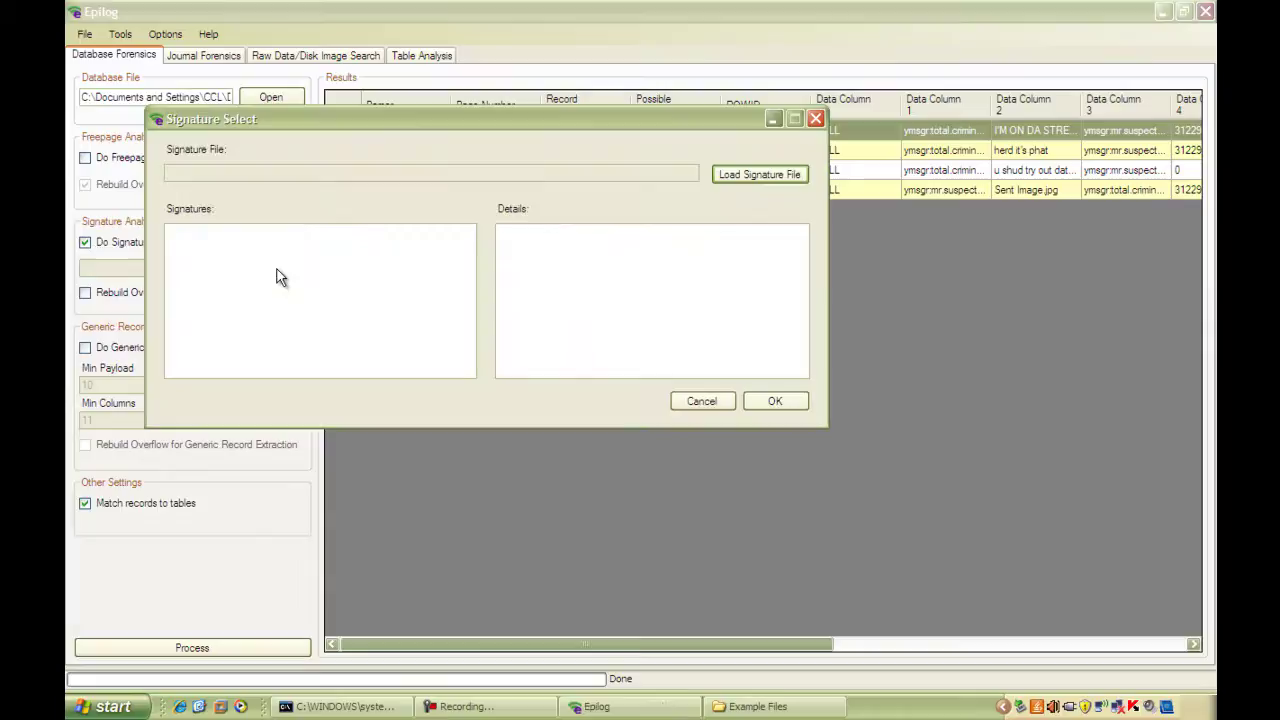
{"action": "left_click", "coordinate": [725, 178]}
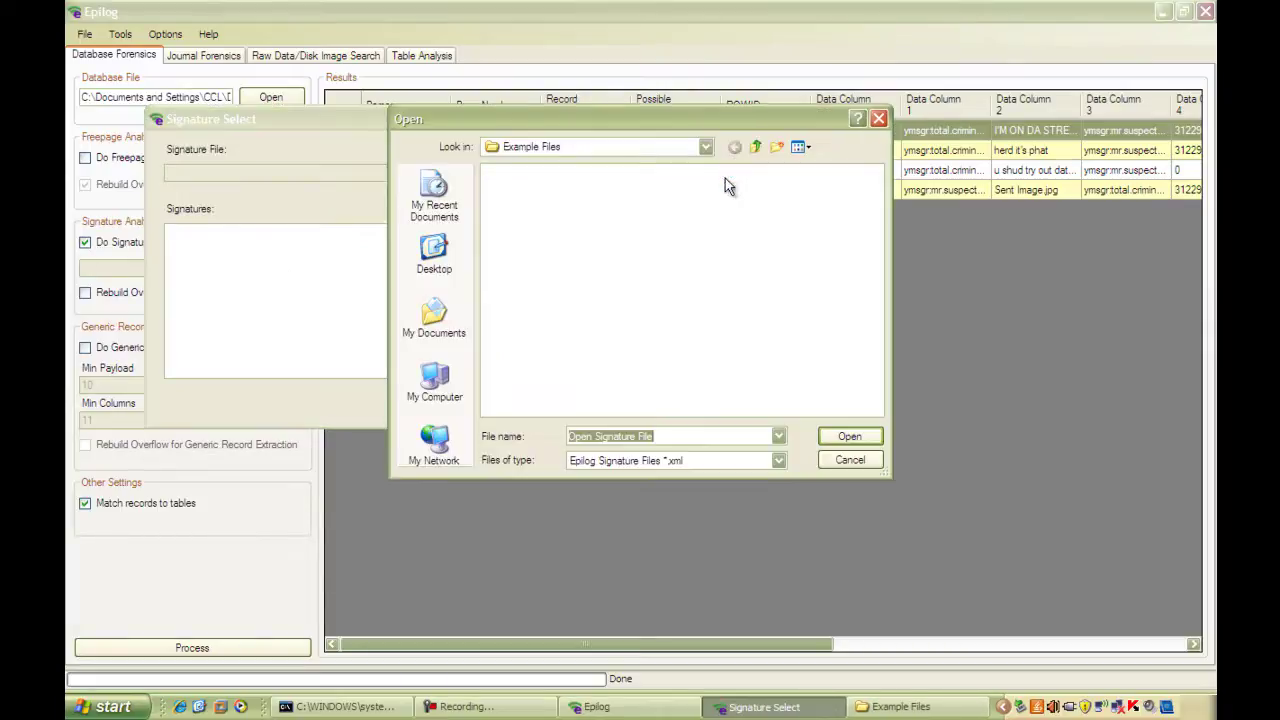
{"action": "left_click", "coordinate": [756, 147]}
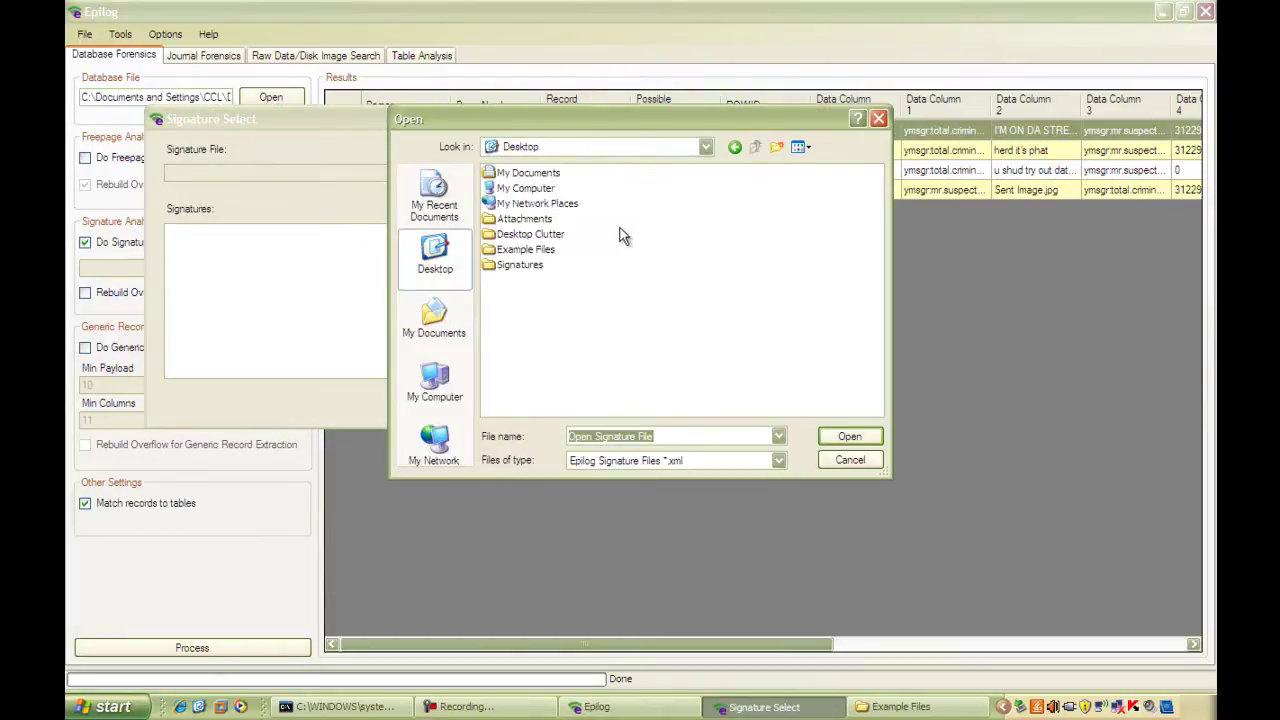
{"action": "double_click", "coordinate": [545, 265]}
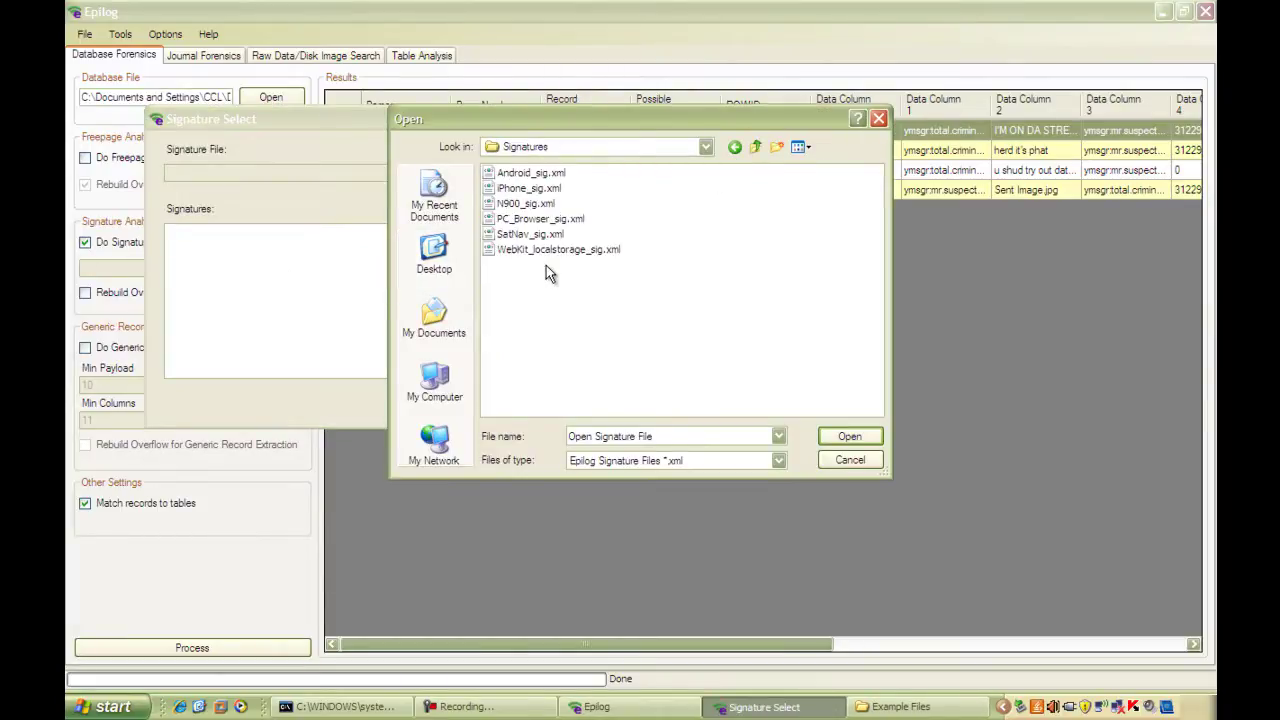
{"action": "double_click", "coordinate": [540, 190]}
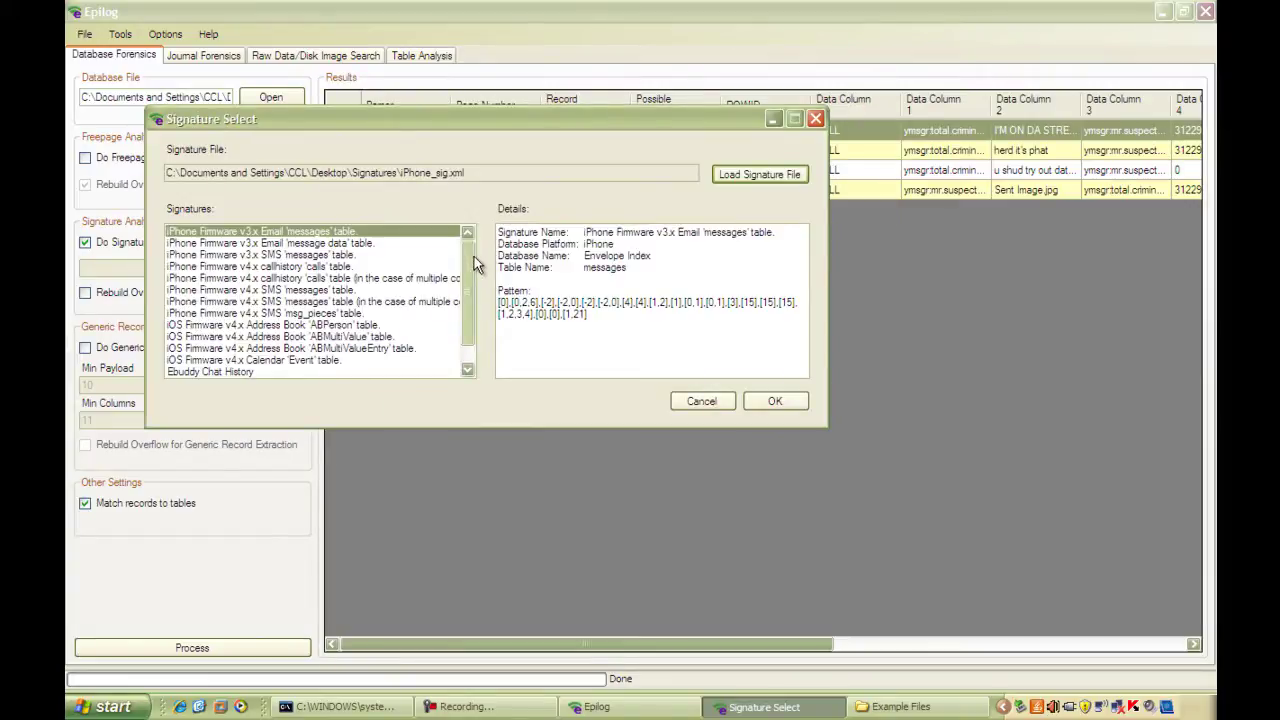
Step: Choose the Yahoo Chat Log signature pattern and confirm it
{"action": "left_click_drag", "start_coordinate": [474, 256], "coordinate": [474, 269]}
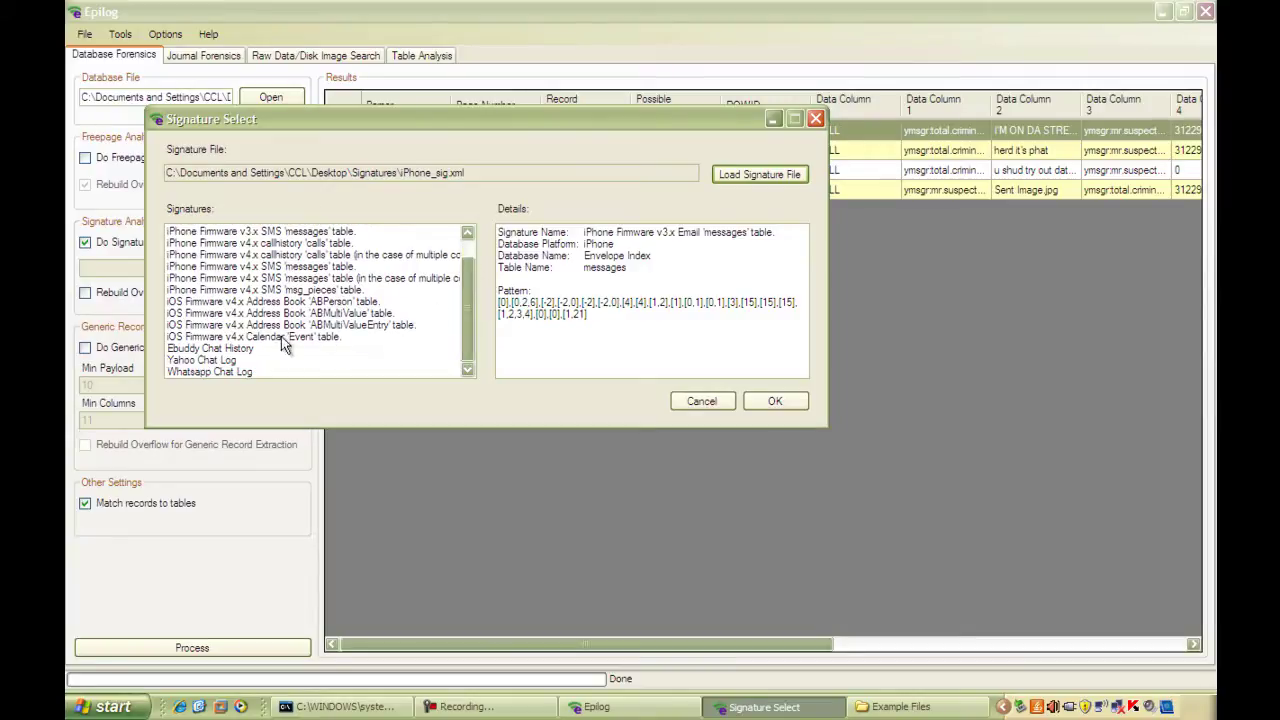
{"action": "left_click", "coordinate": [221, 362]}
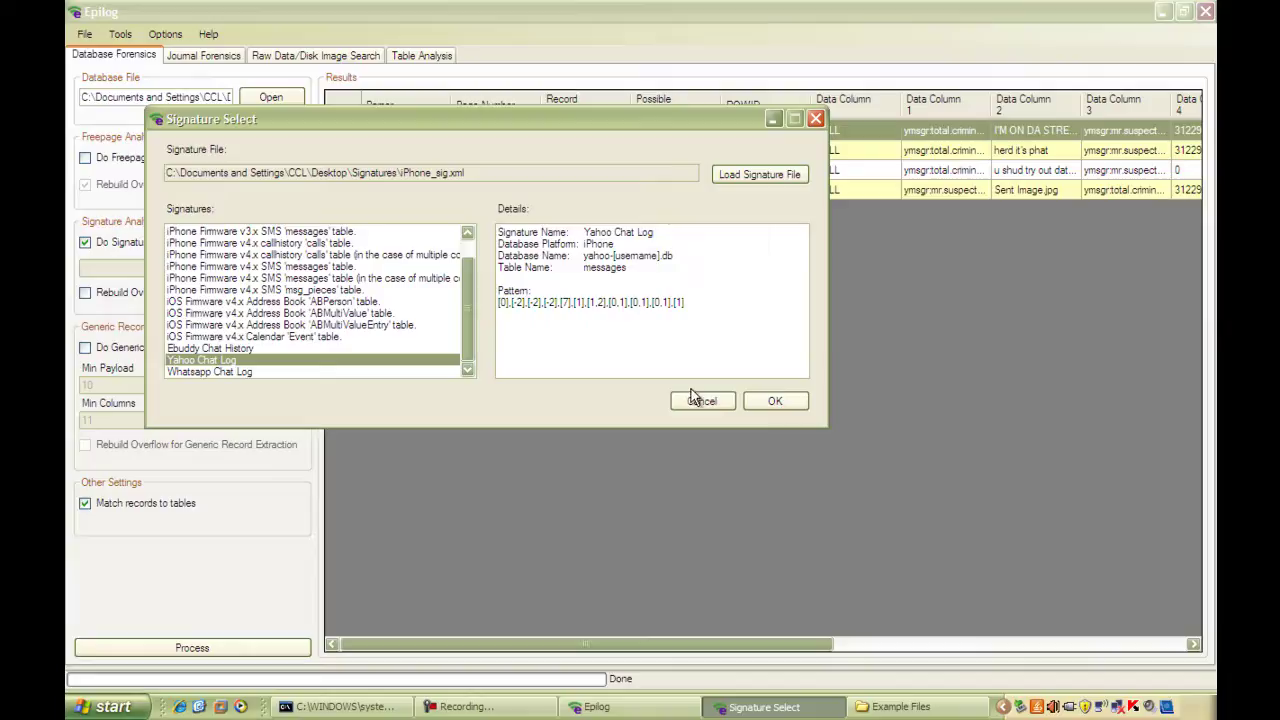
{"action": "left_click", "coordinate": [752, 399]}
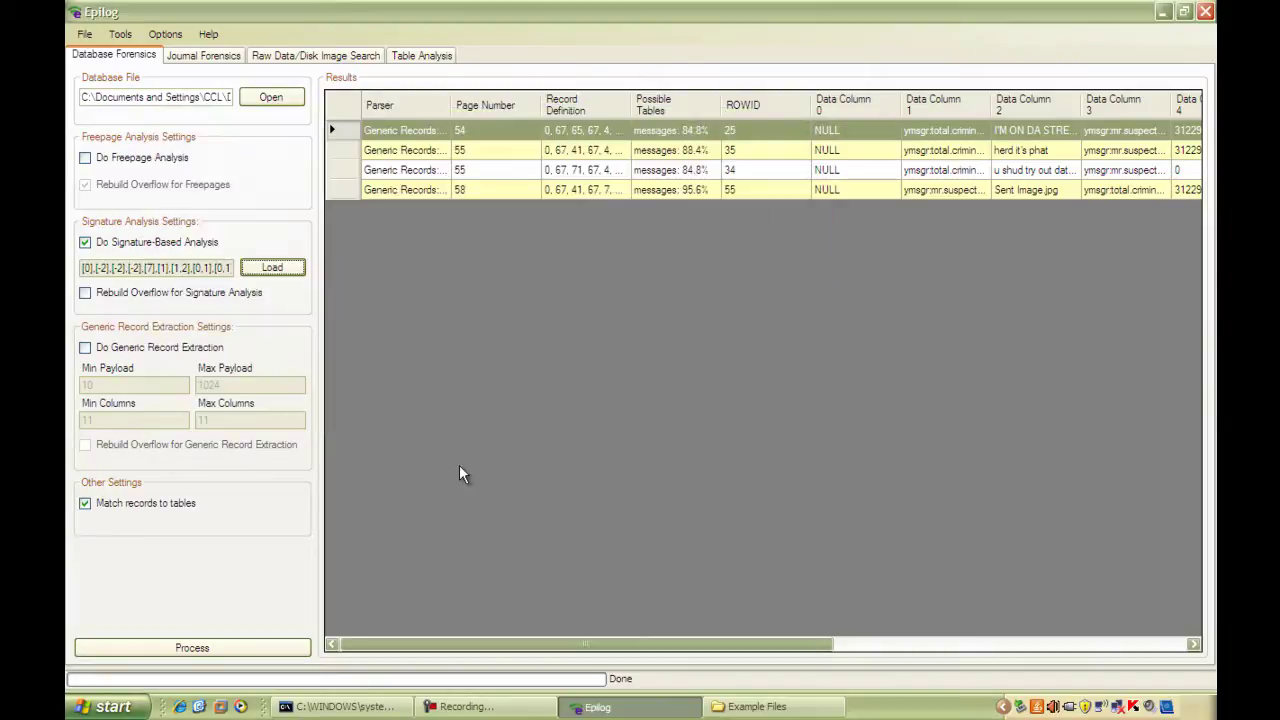
Step: Run signature-only analysis, rerun with freepage and generic also enabled, then return to sqlite3
{"action": "left_click", "coordinate": [266, 647]}
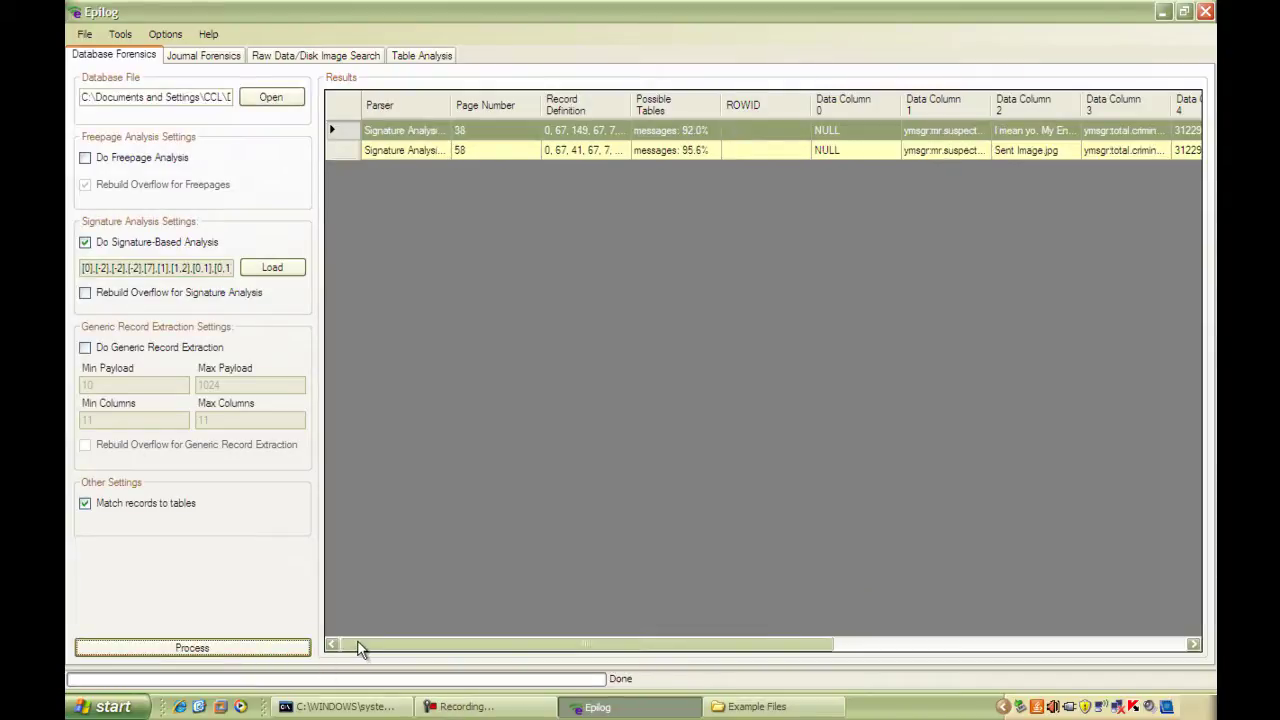
{"action": "left_click_drag", "start_coordinate": [360, 648], "coordinate": [201, 394]}
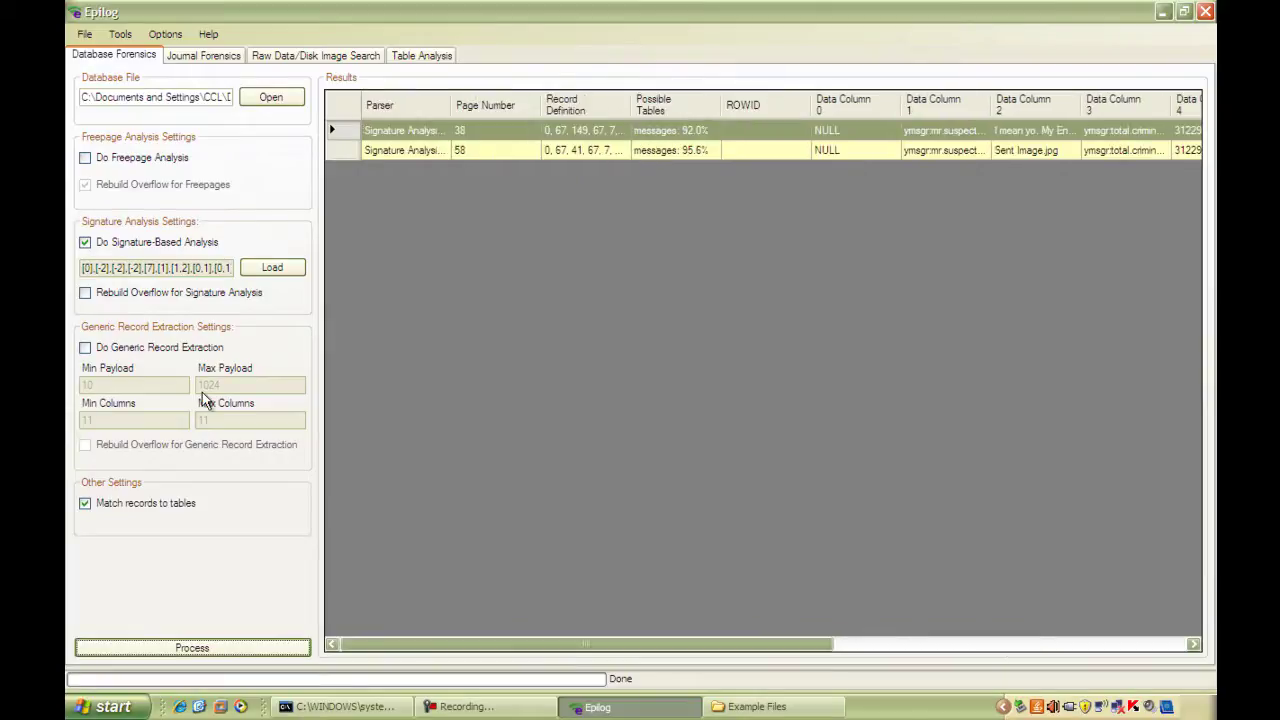
{"action": "left_click", "coordinate": [118, 349]}
{"action": "left_click", "coordinate": [156, 161]}
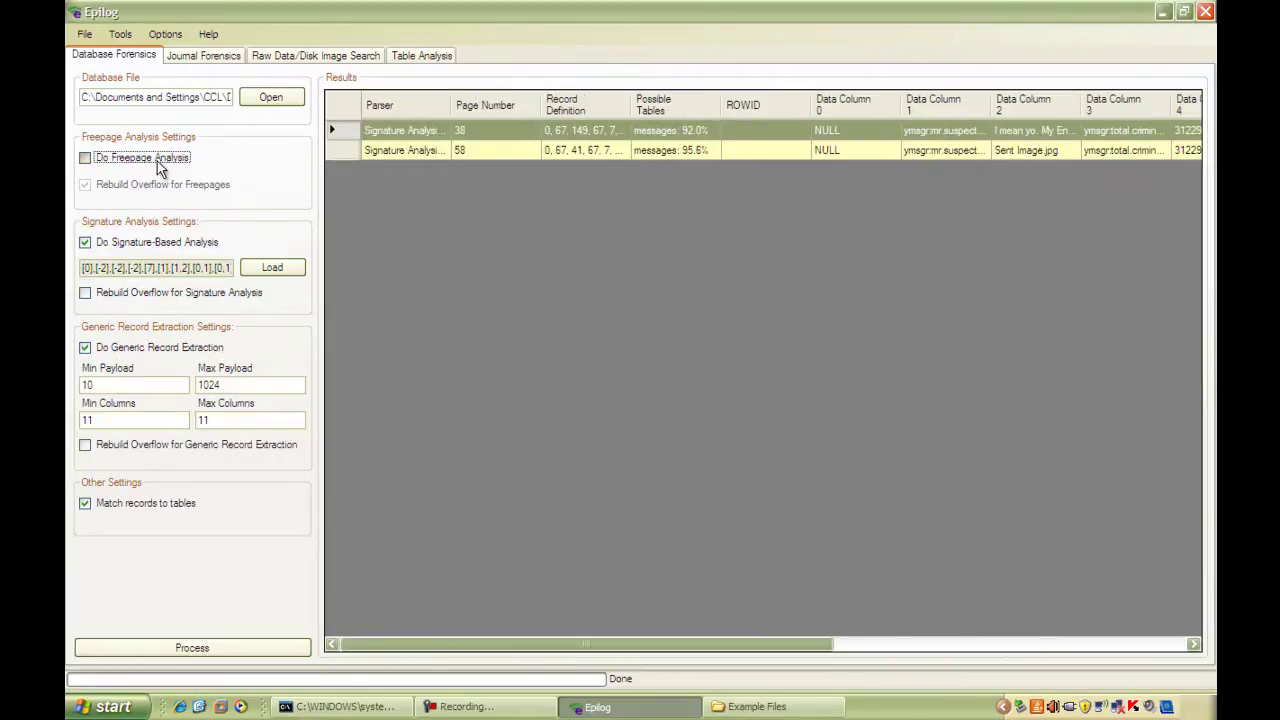
{"action": "left_click", "coordinate": [205, 650]}
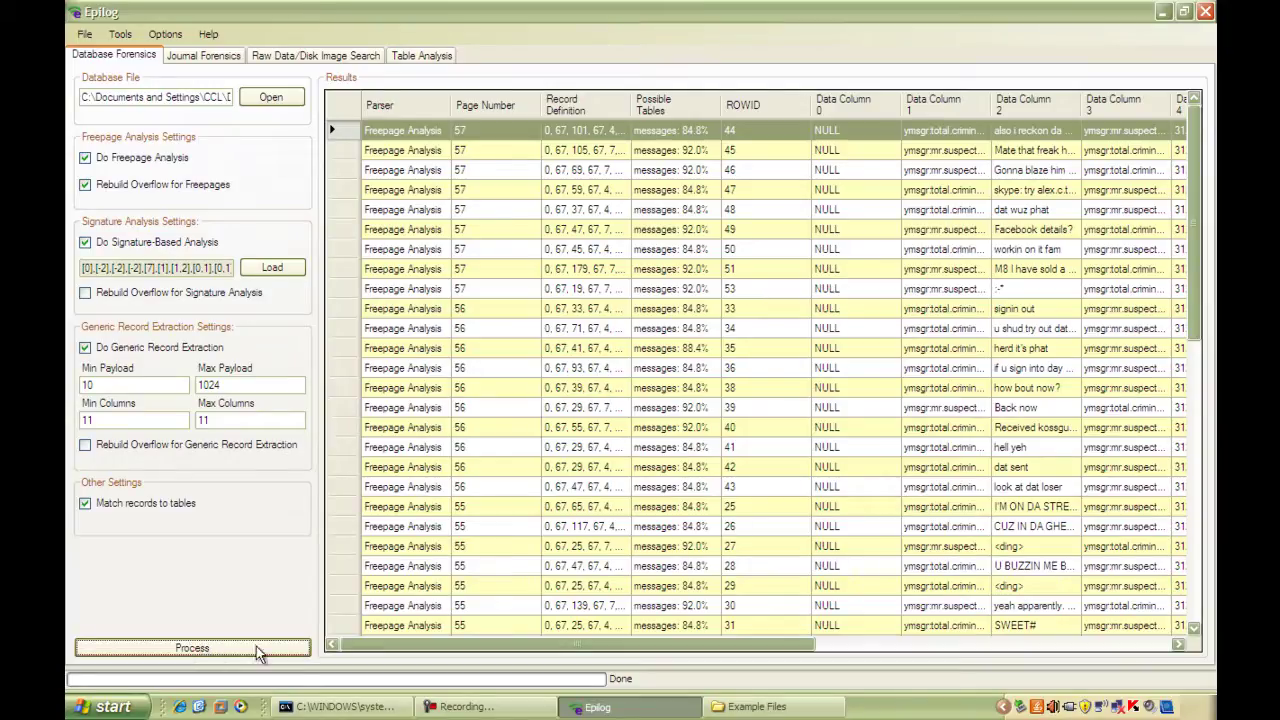
{"action": "left_click", "coordinate": [330, 707]}
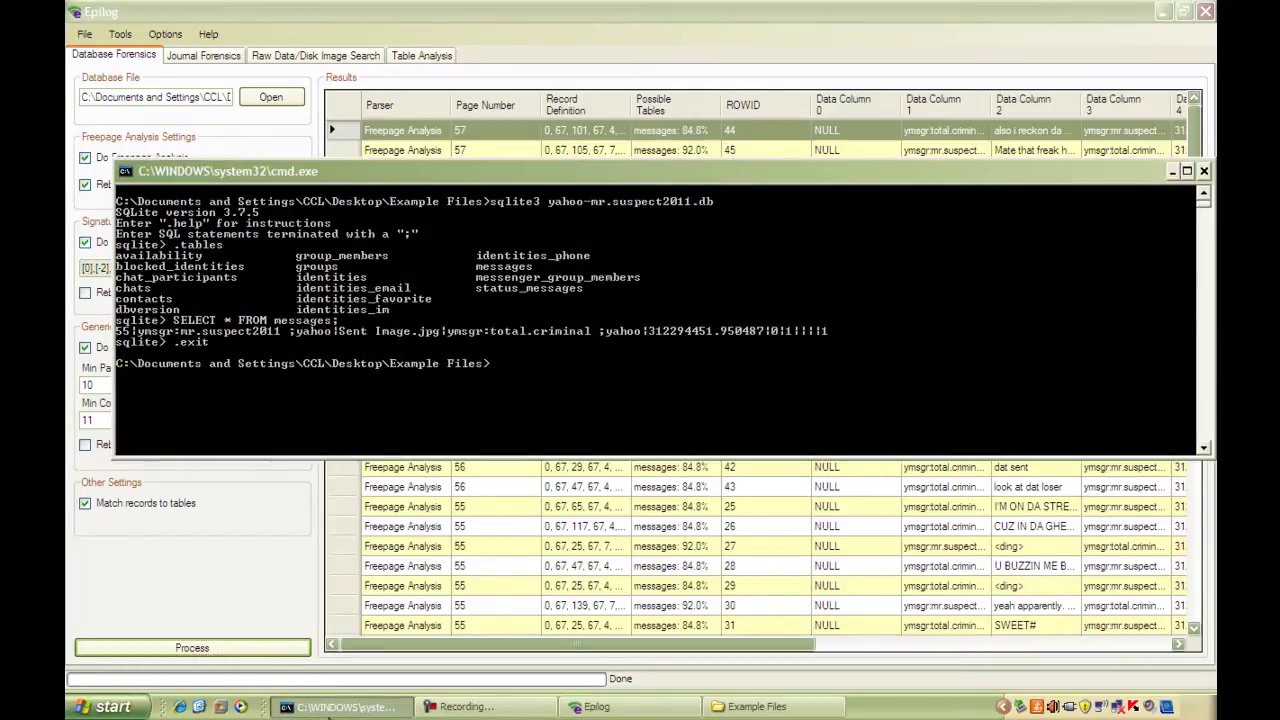